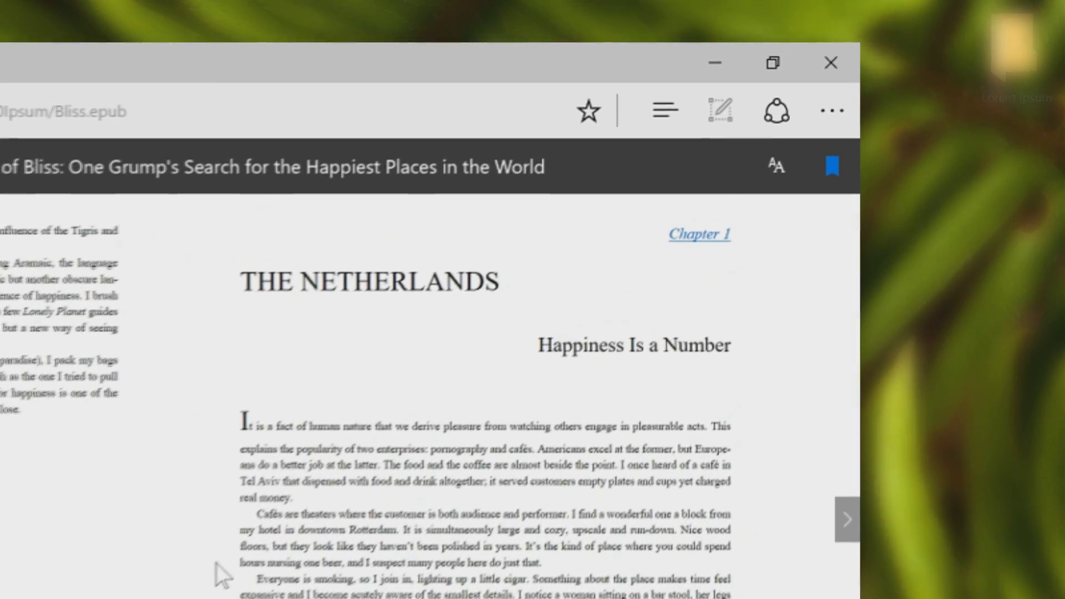
Set the e-book's reading theme to the cream-coloured page
click(760, 173)
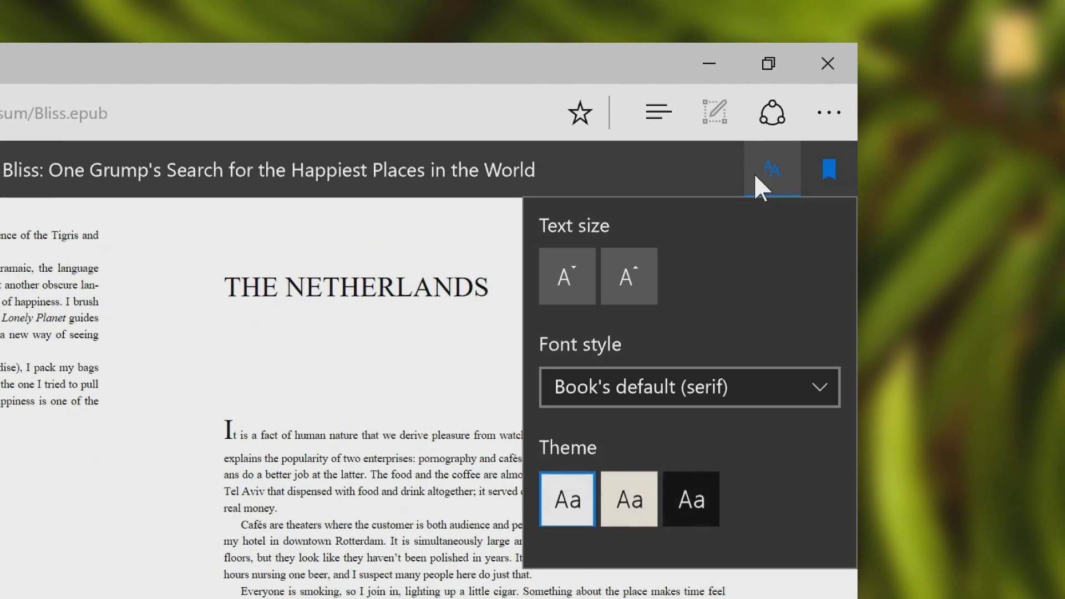
click(638, 498)
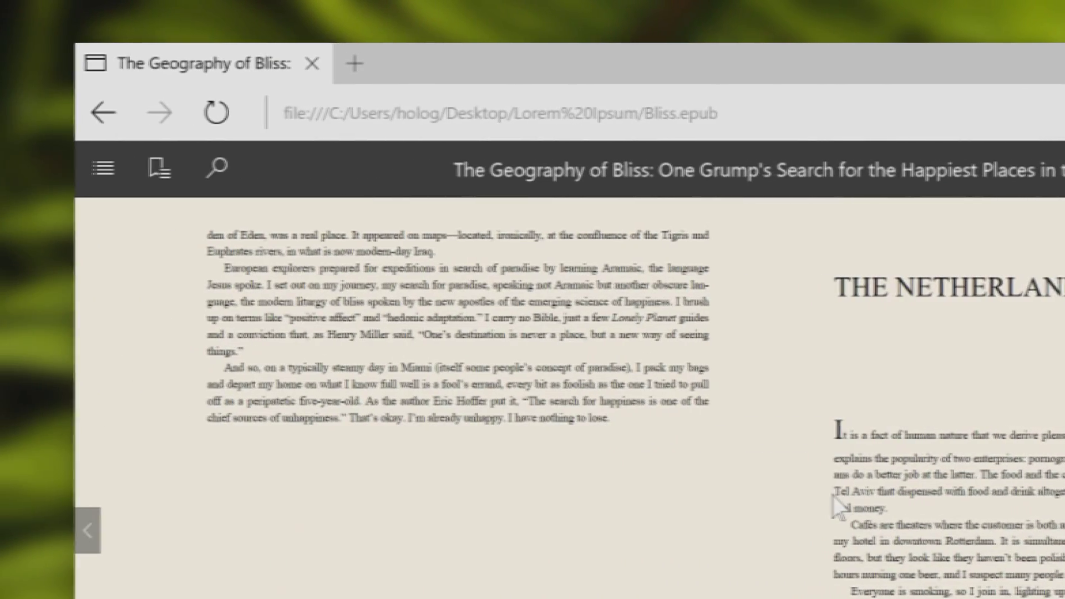
View the e-book's bookmarks list and its book search pane, and return to the pages
click(170, 162)
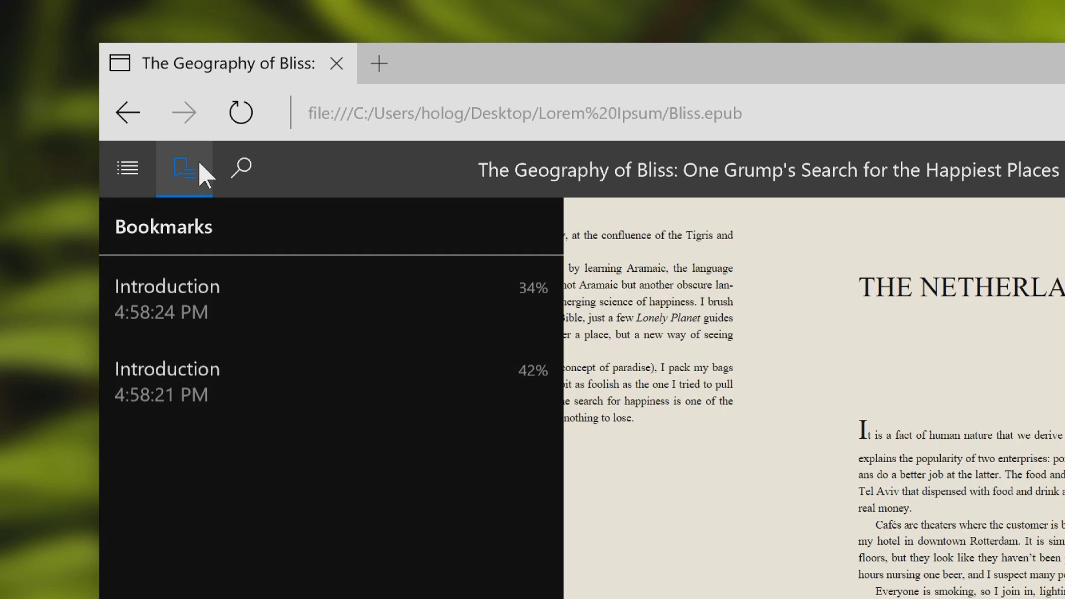
click(244, 164)
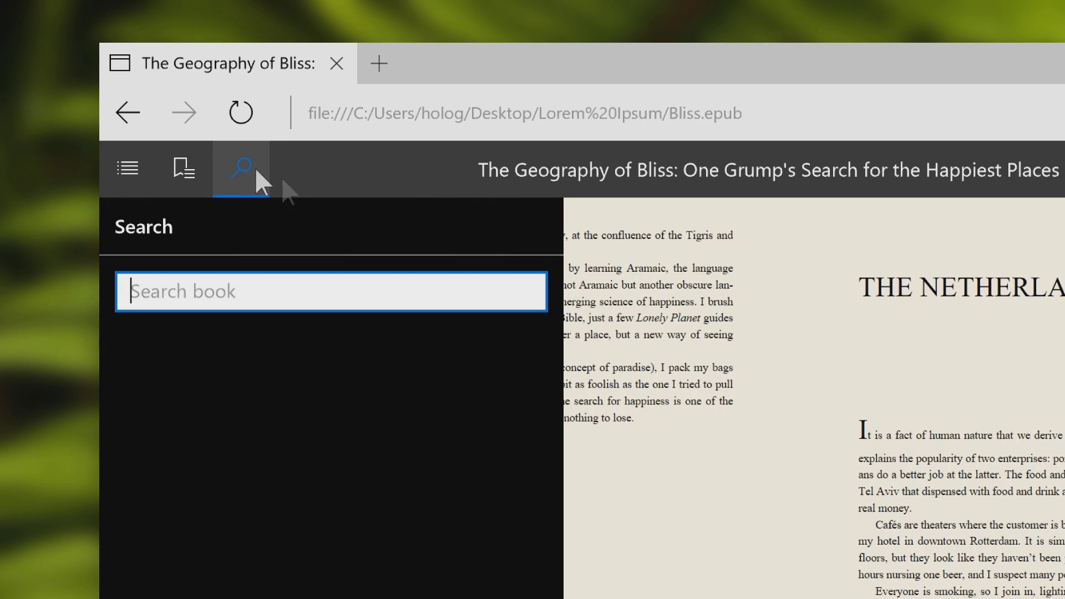
click(706, 464)
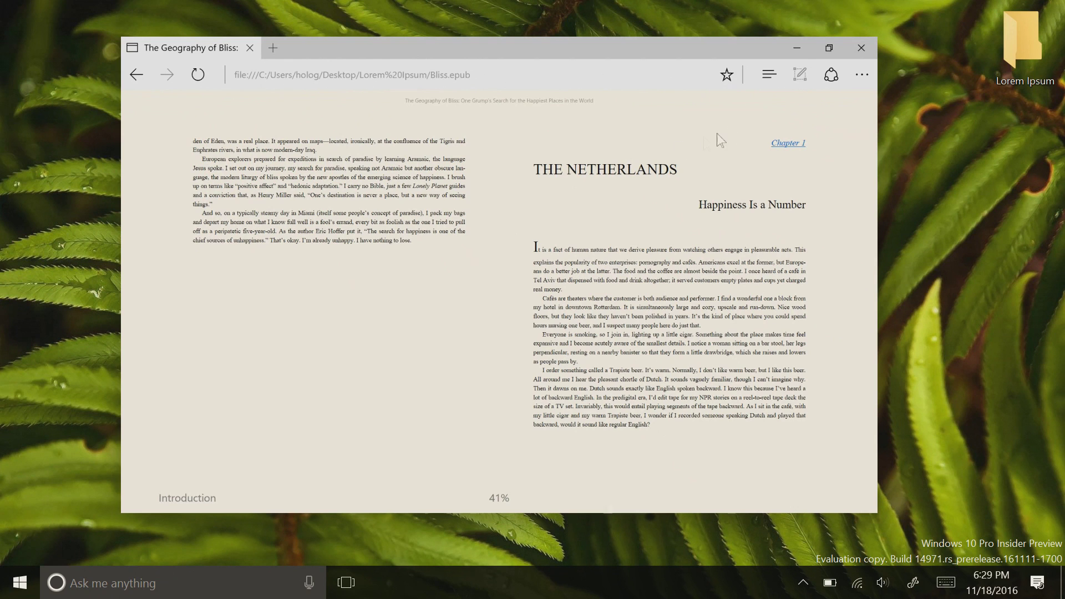
Open the Lorem Ipsum folder from the desktop and open its Screenshot (8) image for editing in Paint 3D
click(981, 48)
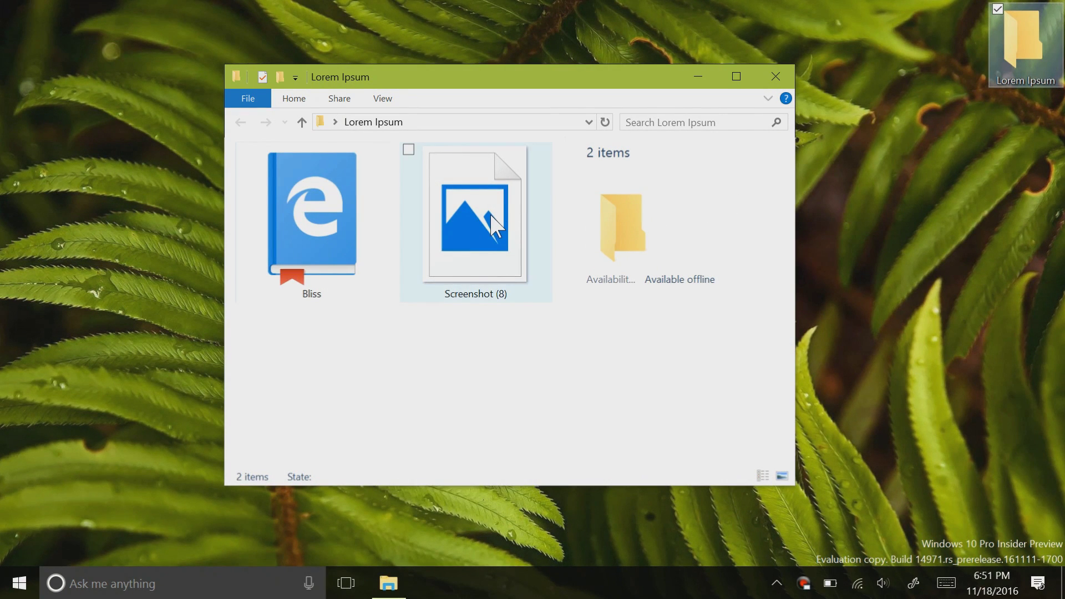
click(490, 214)
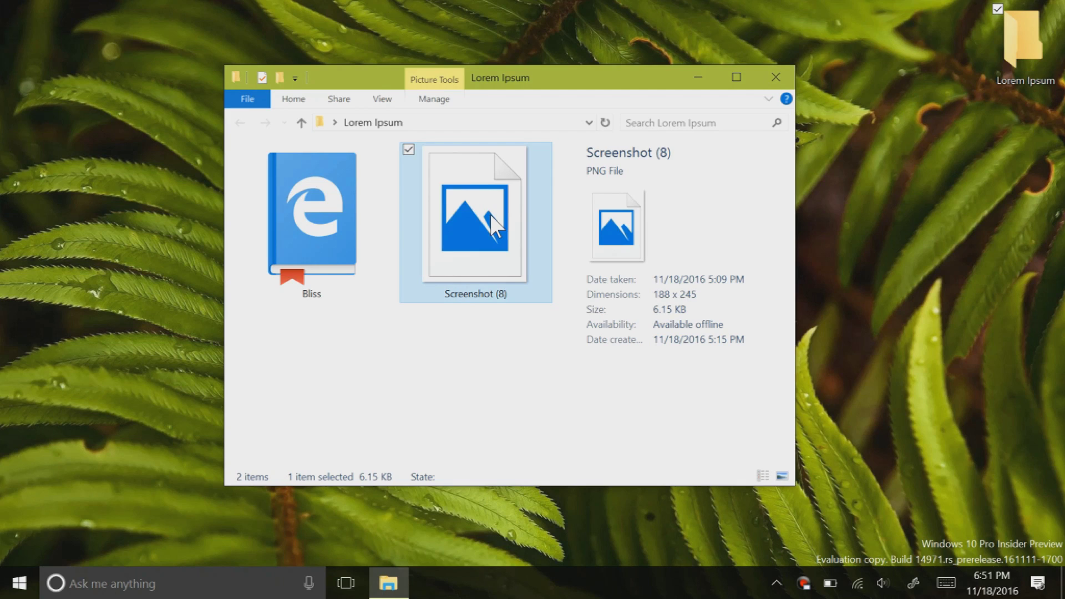
right_click(489, 212)
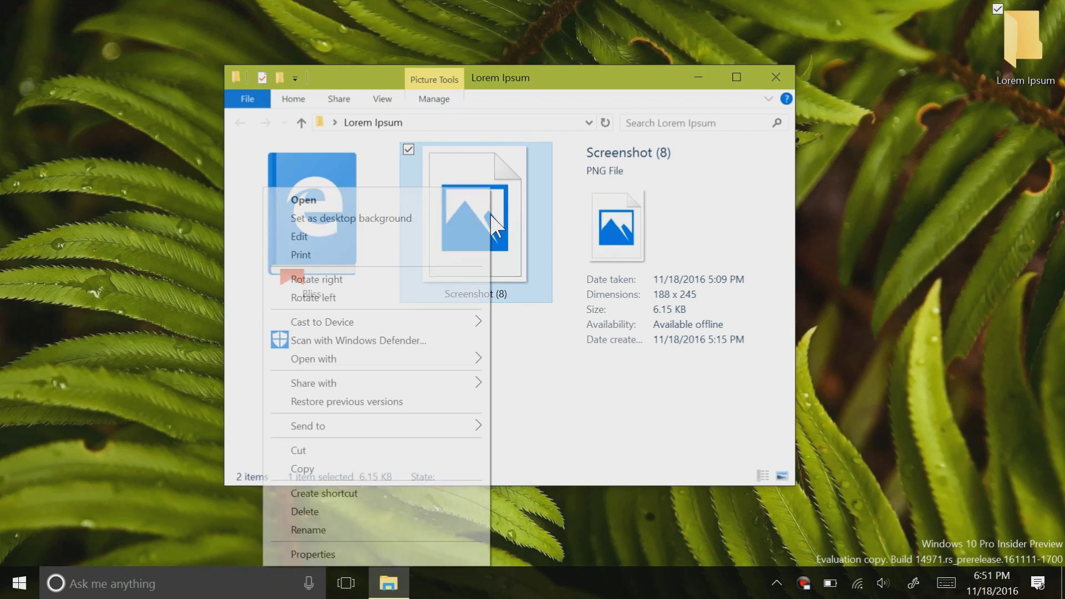
click(385, 237)
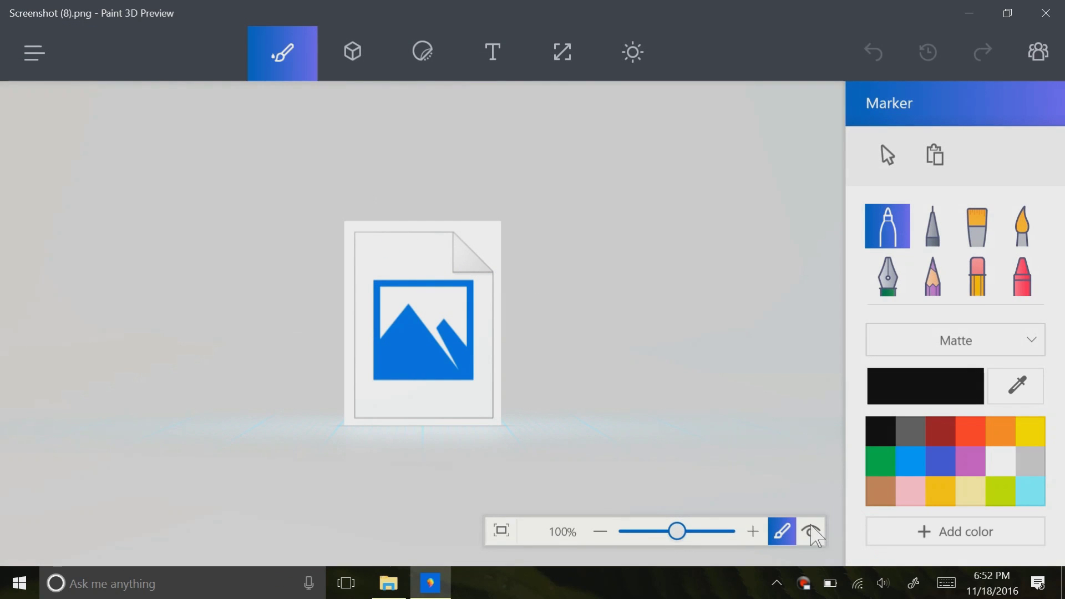
Scribble over the document picture with the black matte Marker
click(811, 532)
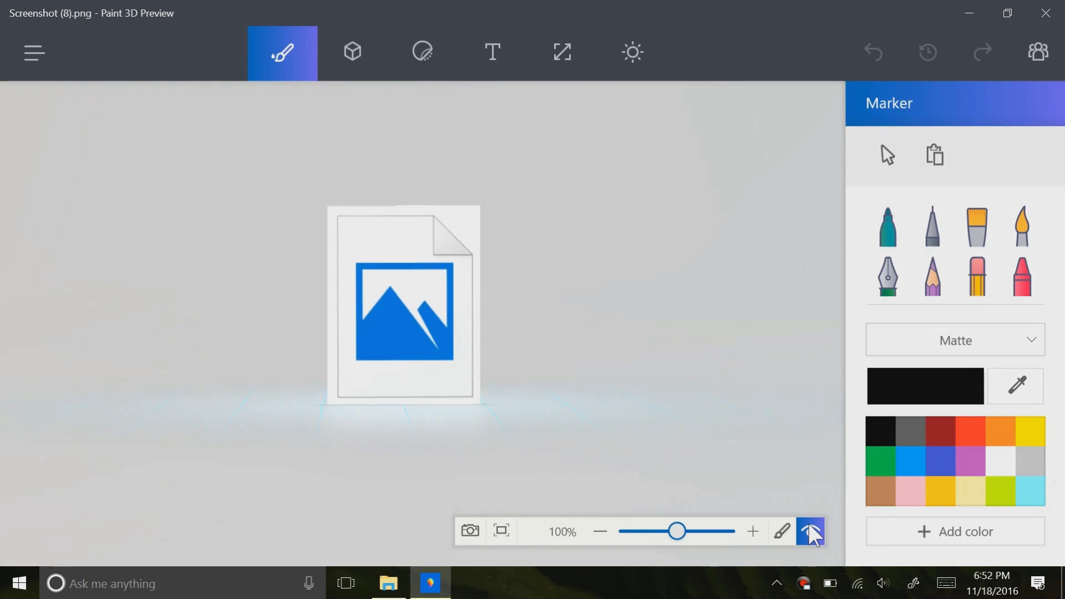
drag(325, 309, 419, 394)
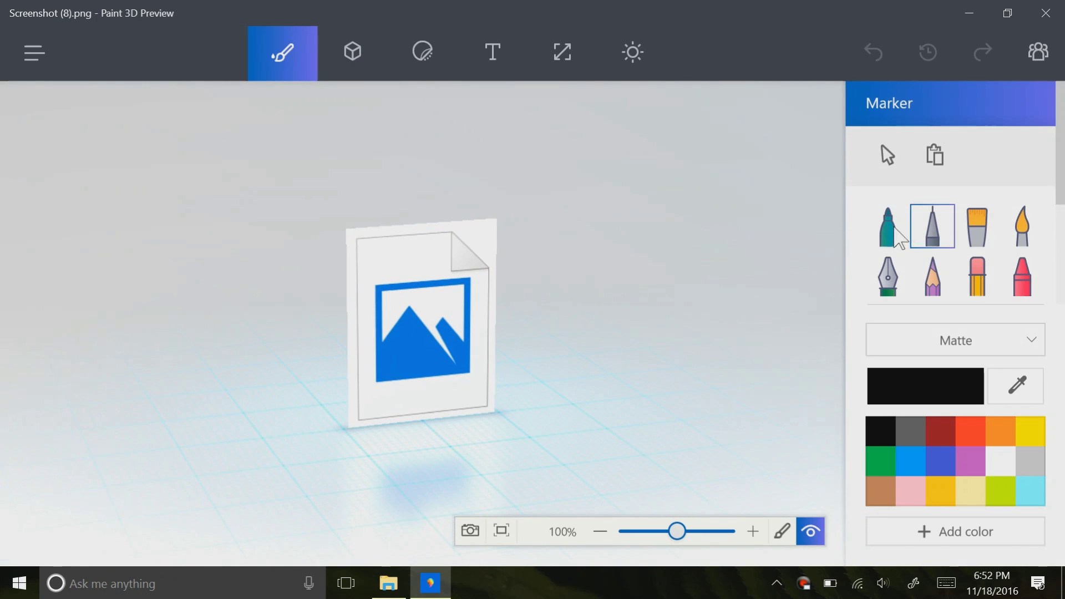
click(887, 227)
mouse_move(402, 271)
mouse_down()
mouse_move(431, 385)
mouse_move(397, 394)
mouse_up()
mouse_move(469, 212)
mouse_down()
mouse_move(446, 327)
mouse_move(492, 314)
mouse_move(359, 387)
mouse_move(399, 314)
mouse_up()
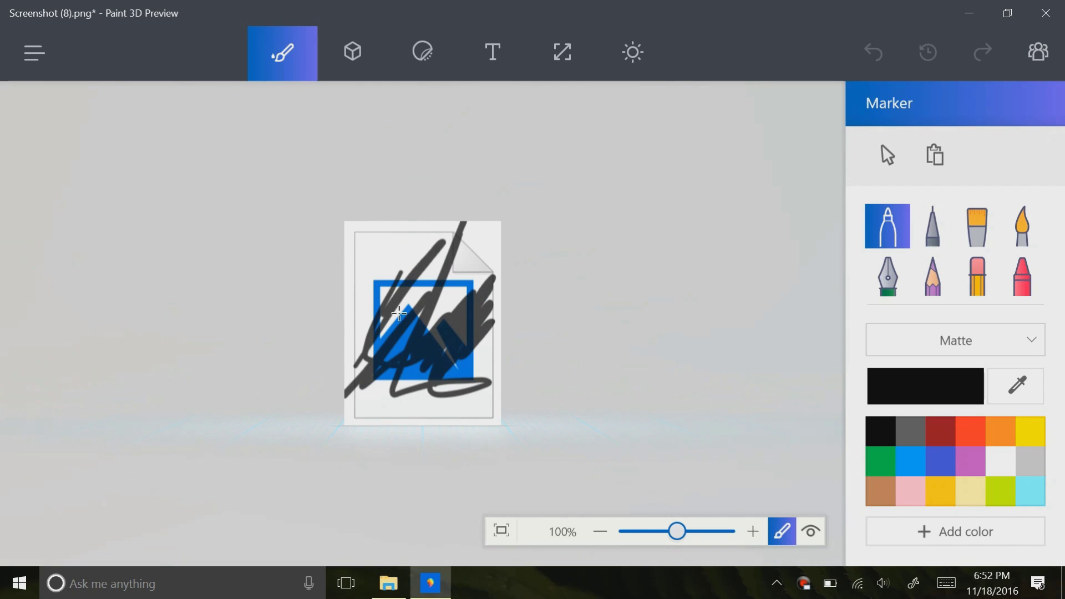
Inspect the marker strokes at magnifications including 200% and 300%, and close Paint 3D
click(687, 531)
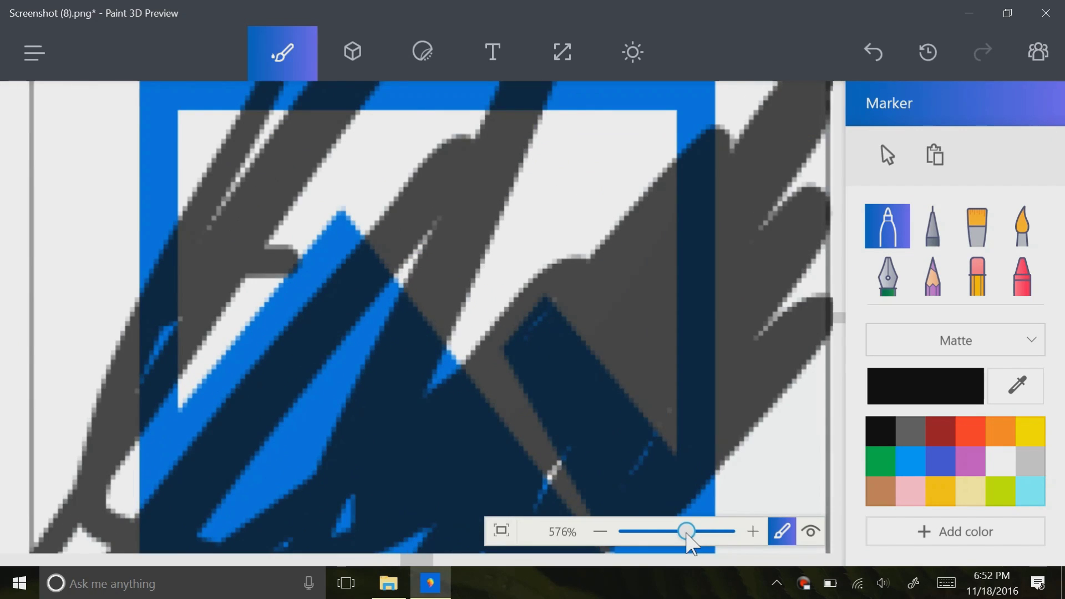
drag(688, 533, 680, 533)
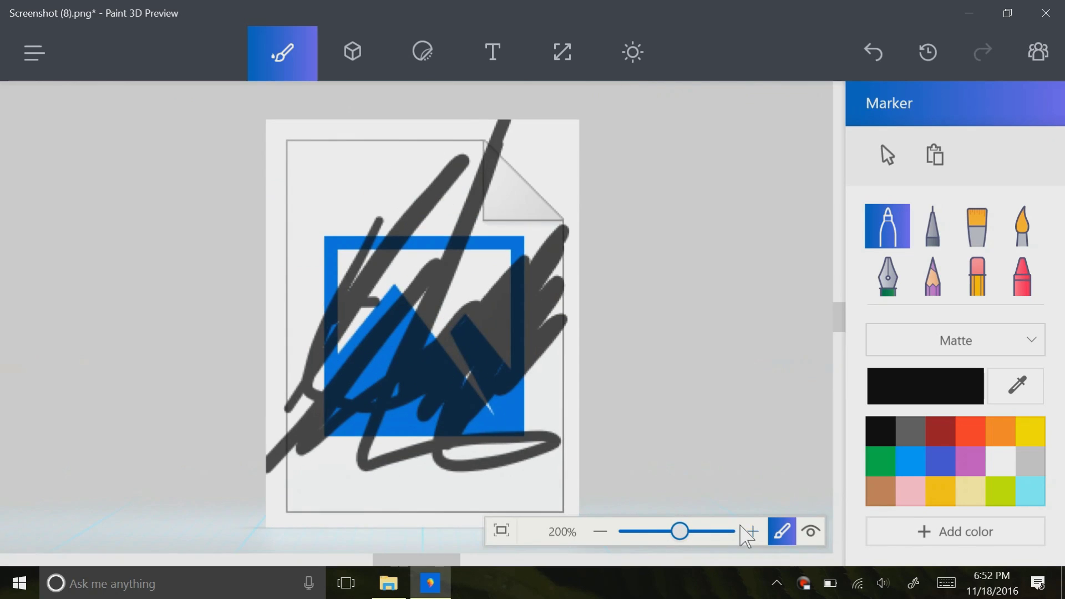
click(749, 533)
mouse_move(839, 328)
mouse_down()
mouse_move(843, 347)
mouse_move(840, 324)
mouse_up()
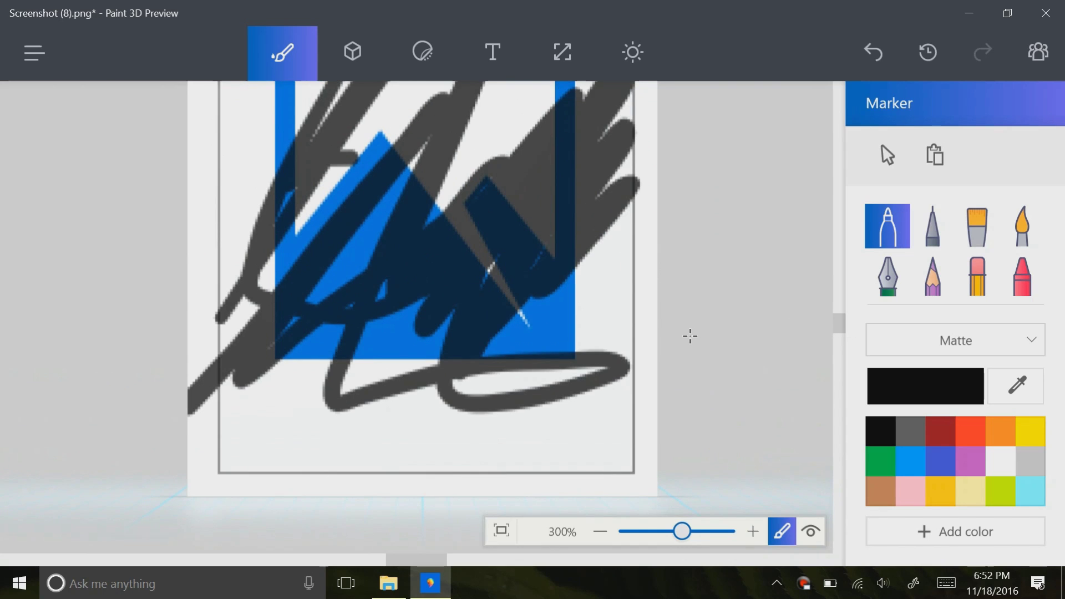
click(1047, 25)
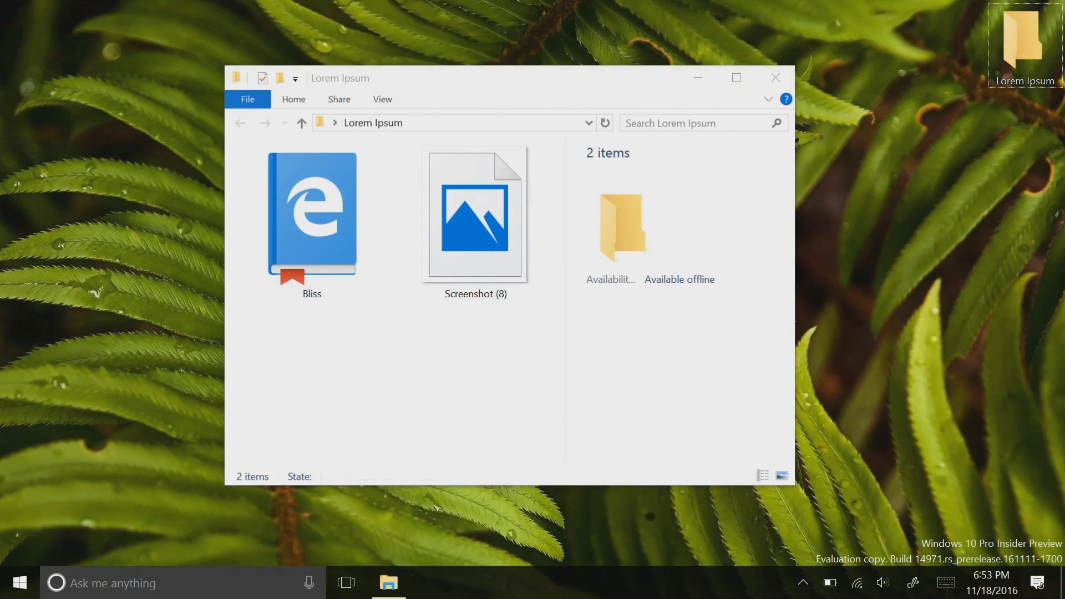
Find and launch the Get Office (Beta) app, and advance its Home page banner to another slide
key(super)
text(get office)
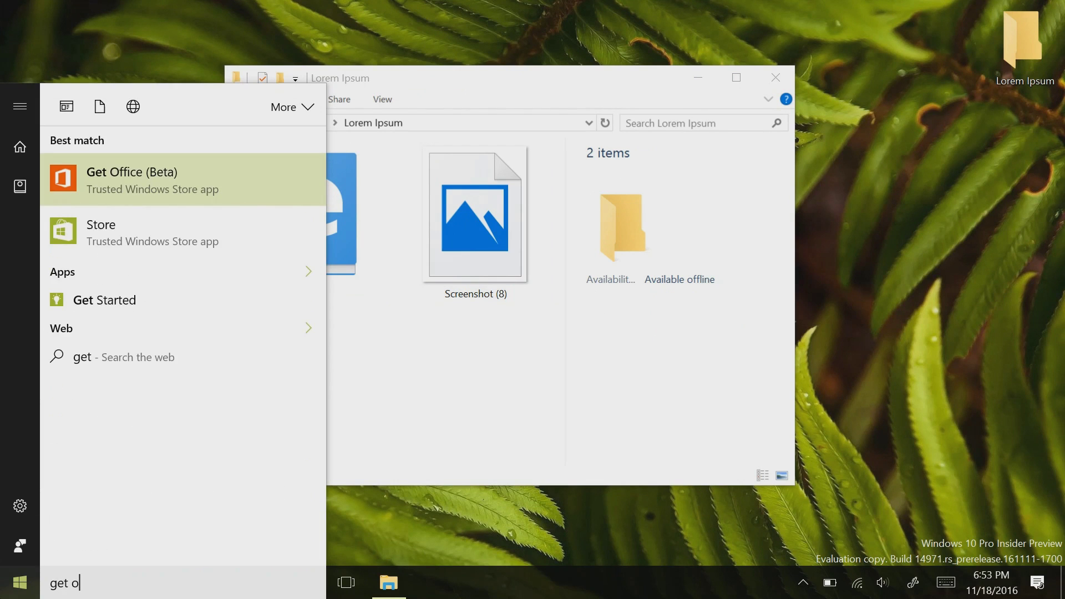
click(151, 169)
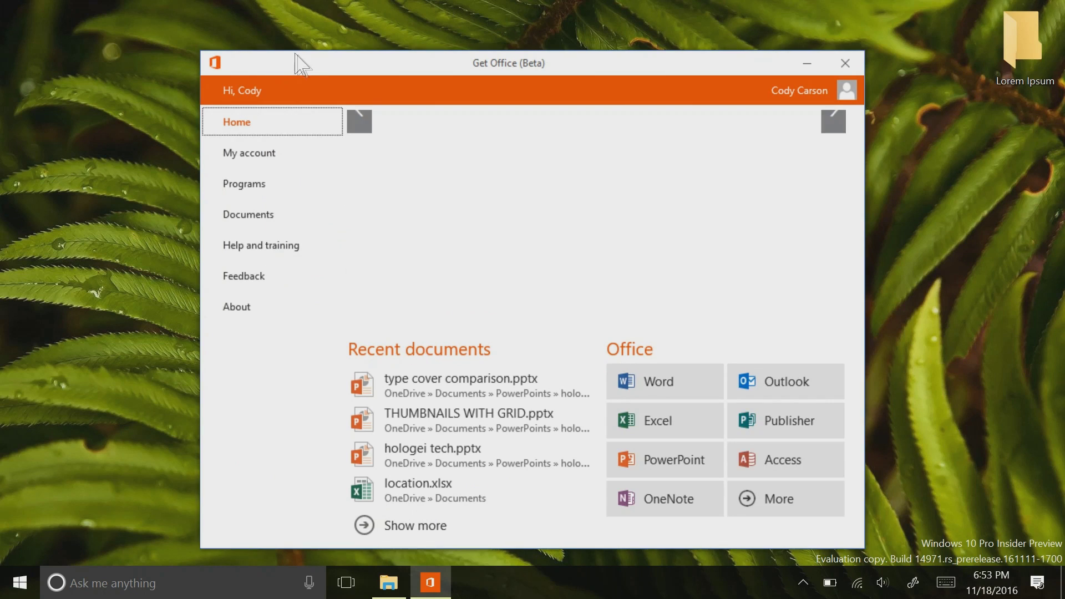
drag(297, 65, 290, 49)
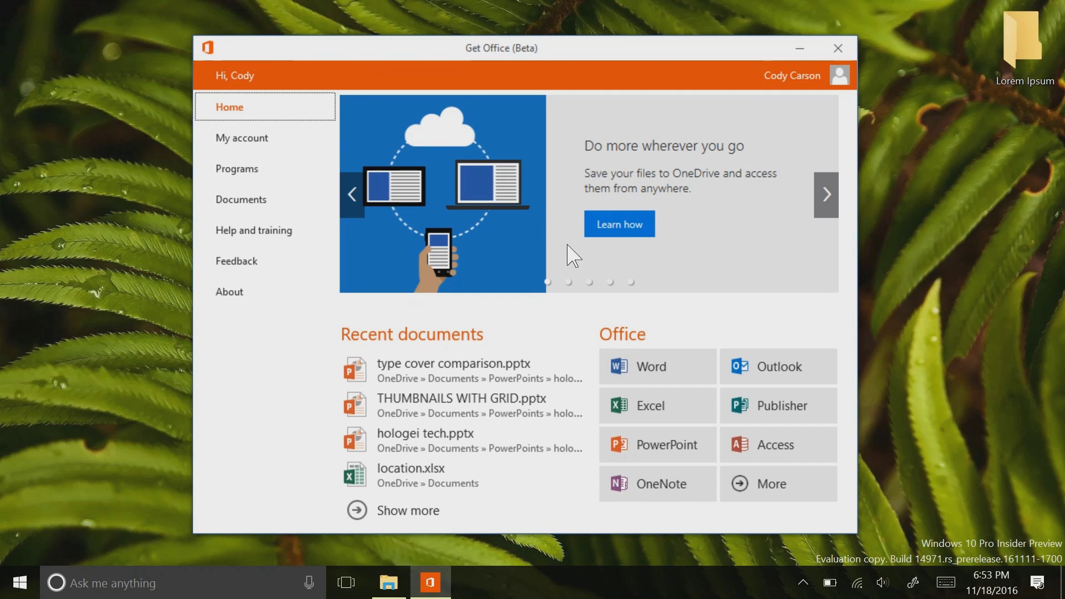
click(825, 194)
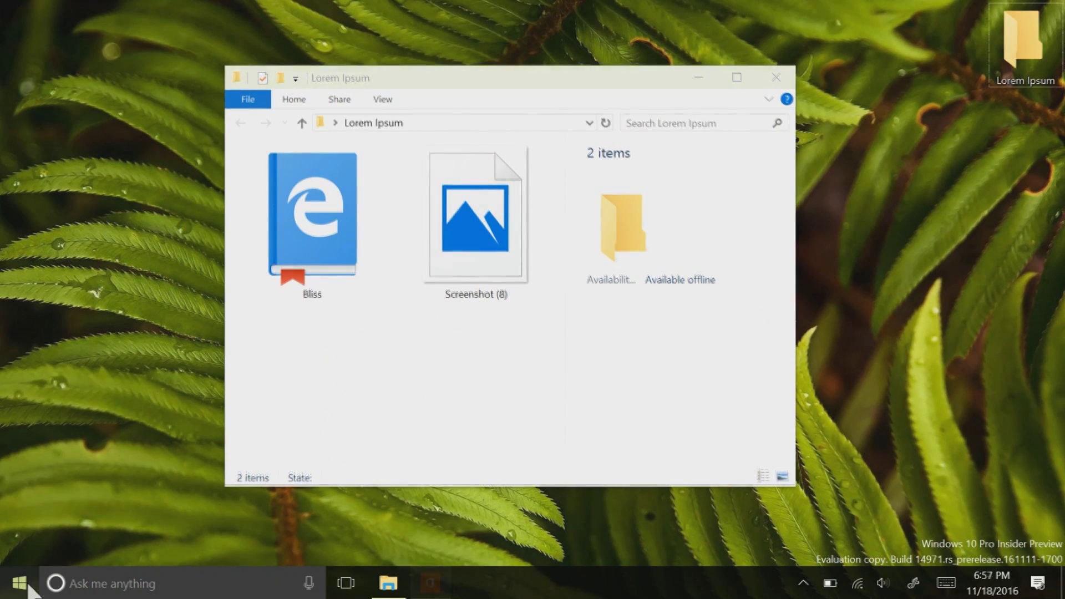
View the Windows PowerShell entries among the Start button's power-user commands and dismiss the list
right_click(31, 582)
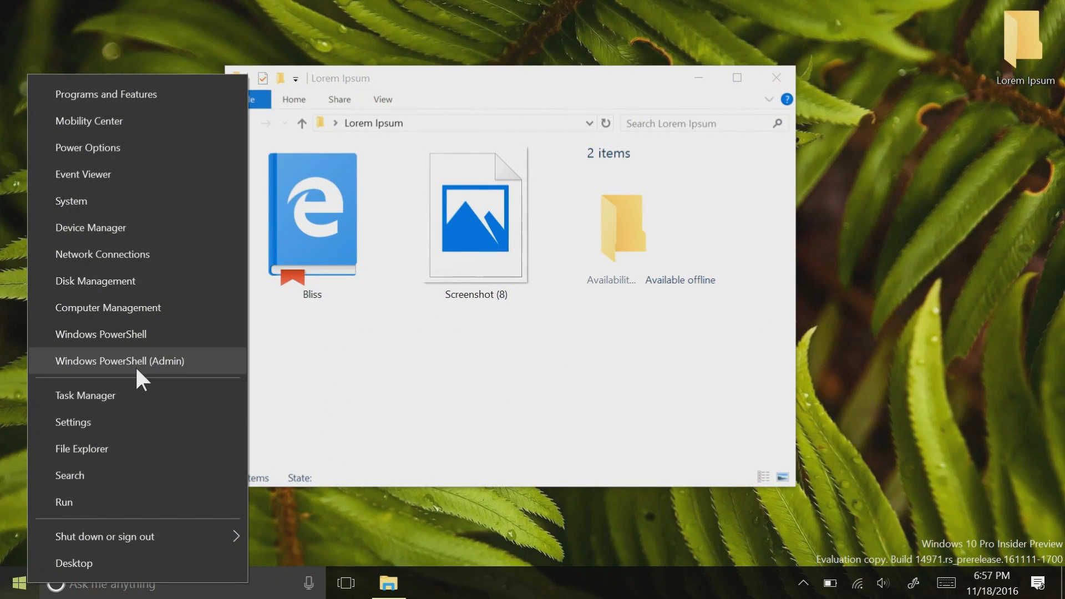
click(267, 103)
click(268, 103)
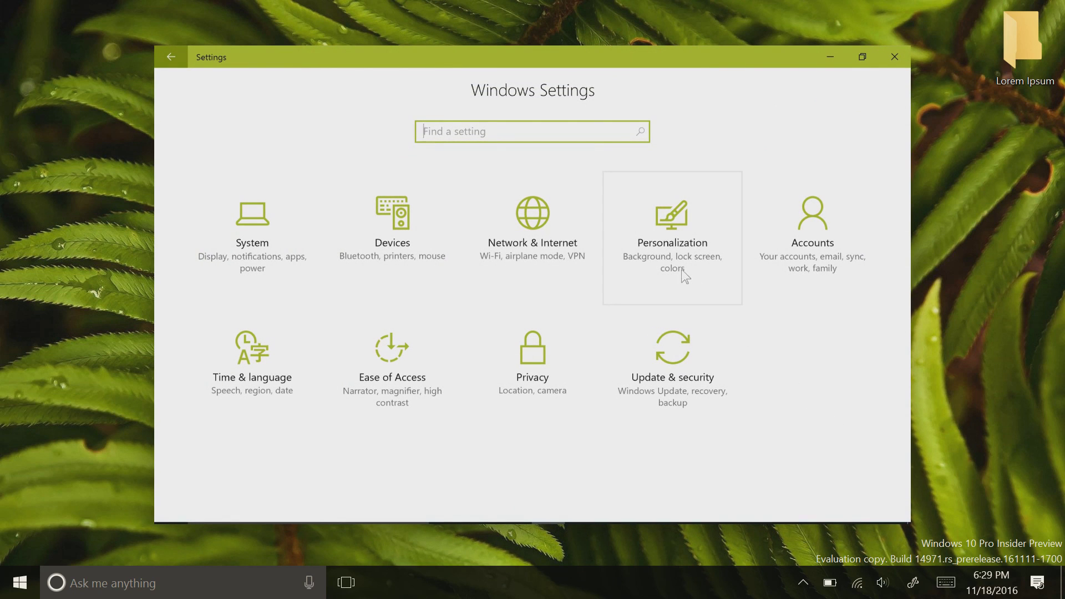
Open the Taskbar page of the Personalization settings
click(681, 268)
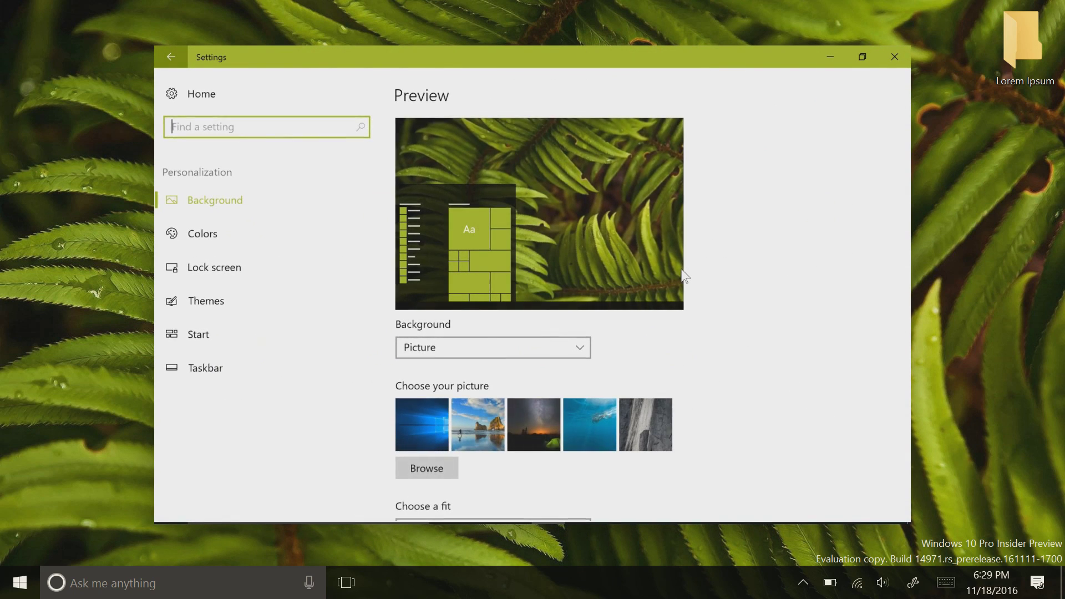
click(336, 361)
click(409, 418)
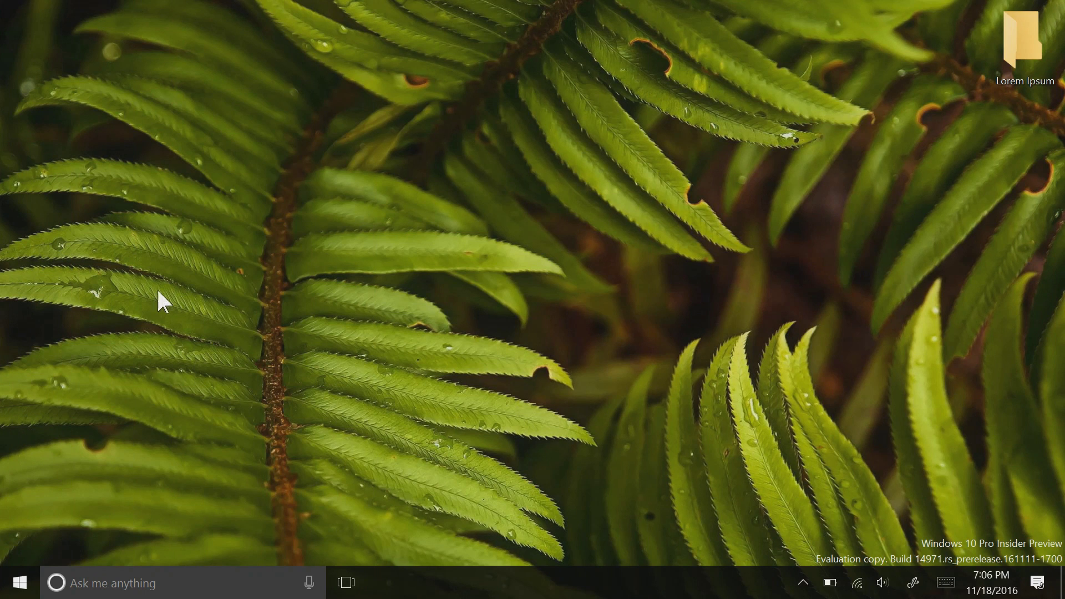
Examine the Windows Update page under Update & security in Settings, and close the window
click(20, 581)
click(30, 503)
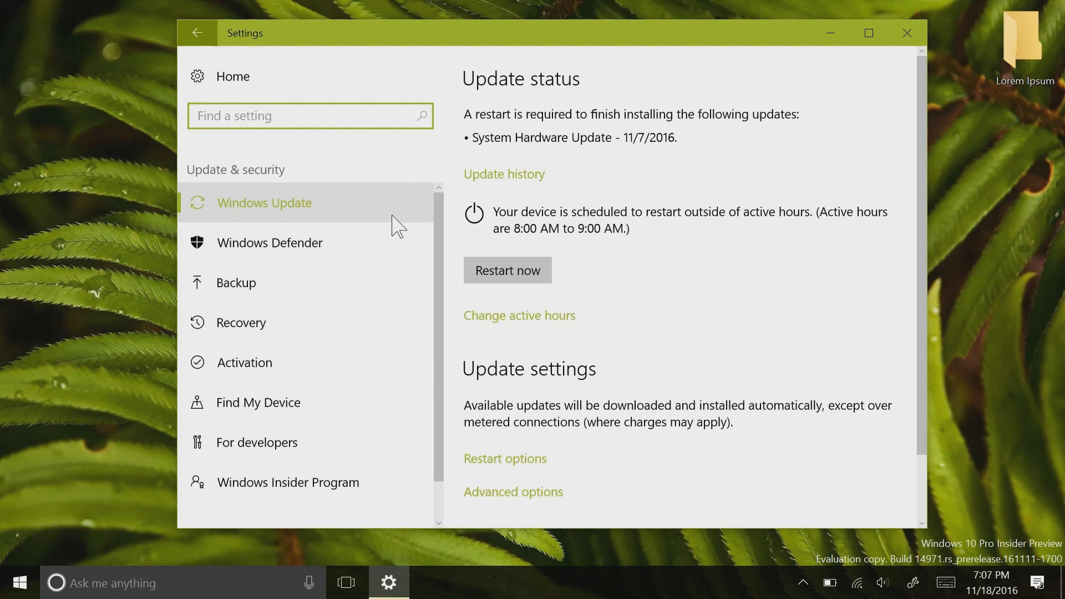
click(908, 33)
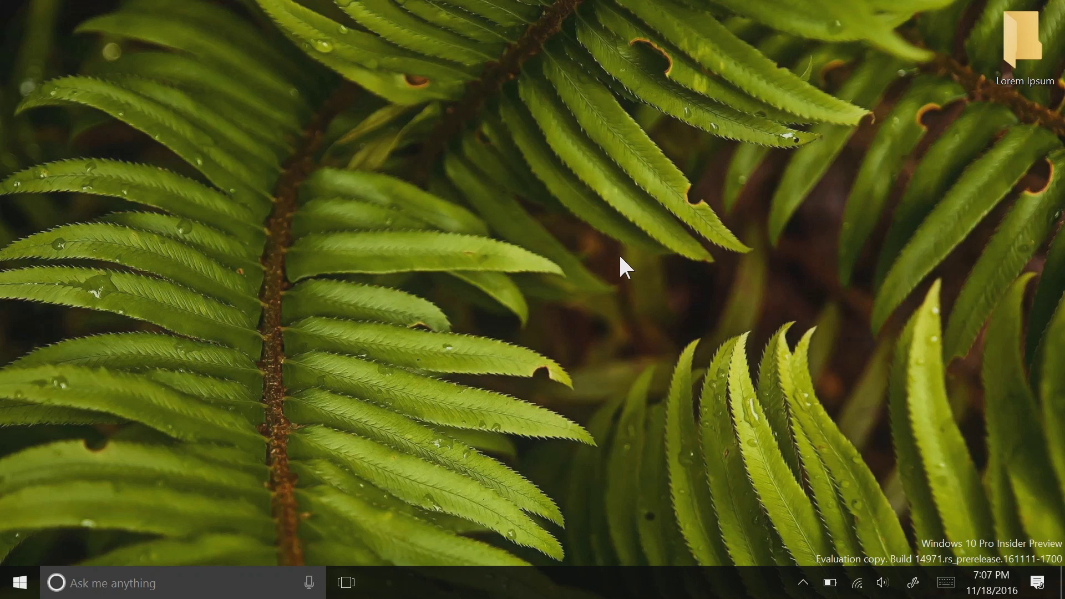
Enable the touchpad button on the taskbar and bring up the virtual touchpad
right_click(673, 589)
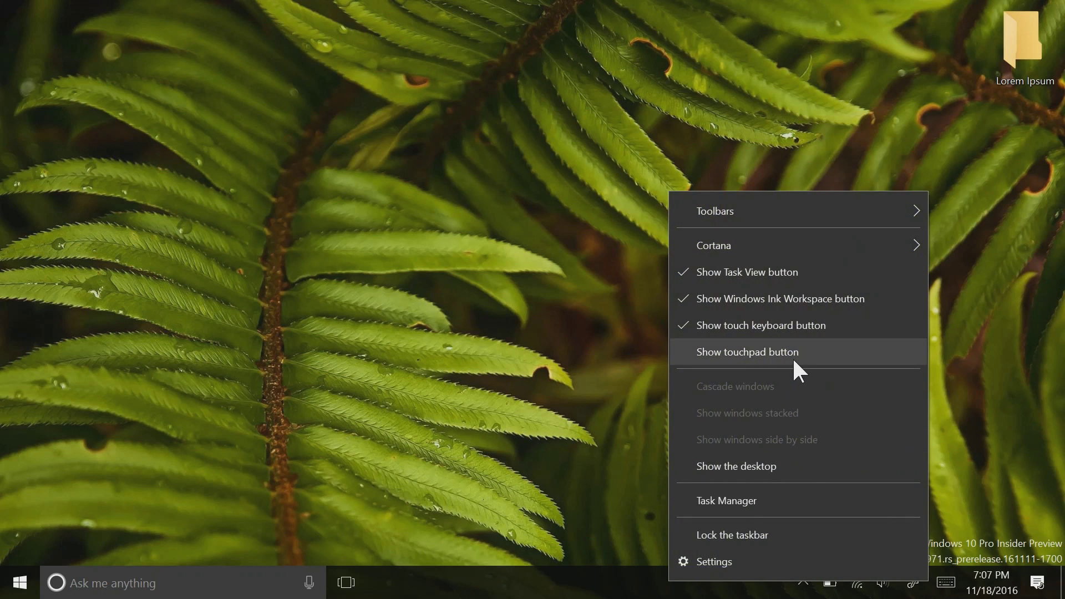
click(794, 360)
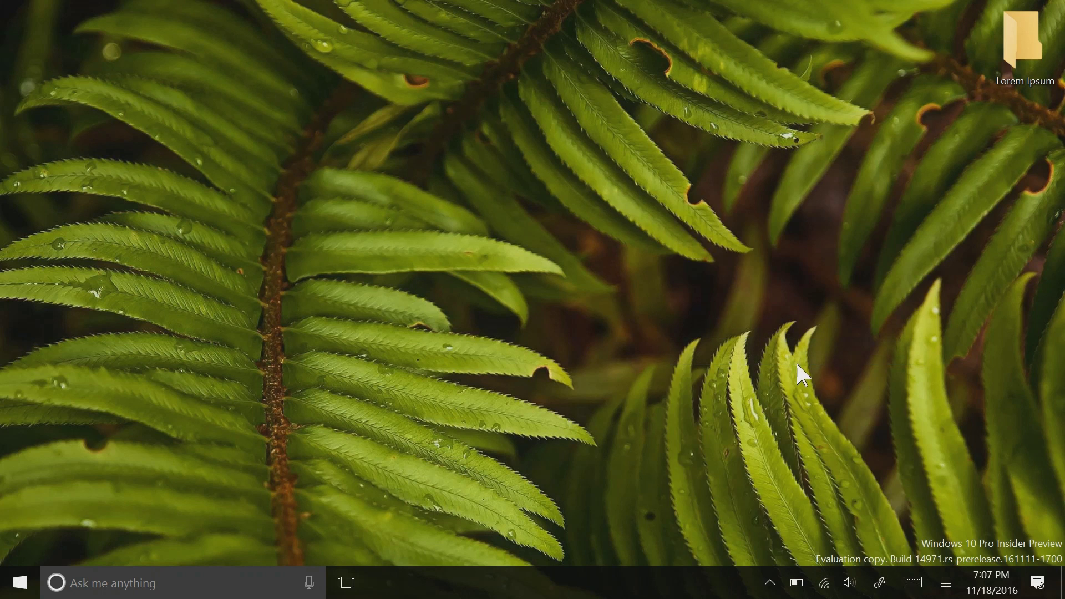
click(945, 586)
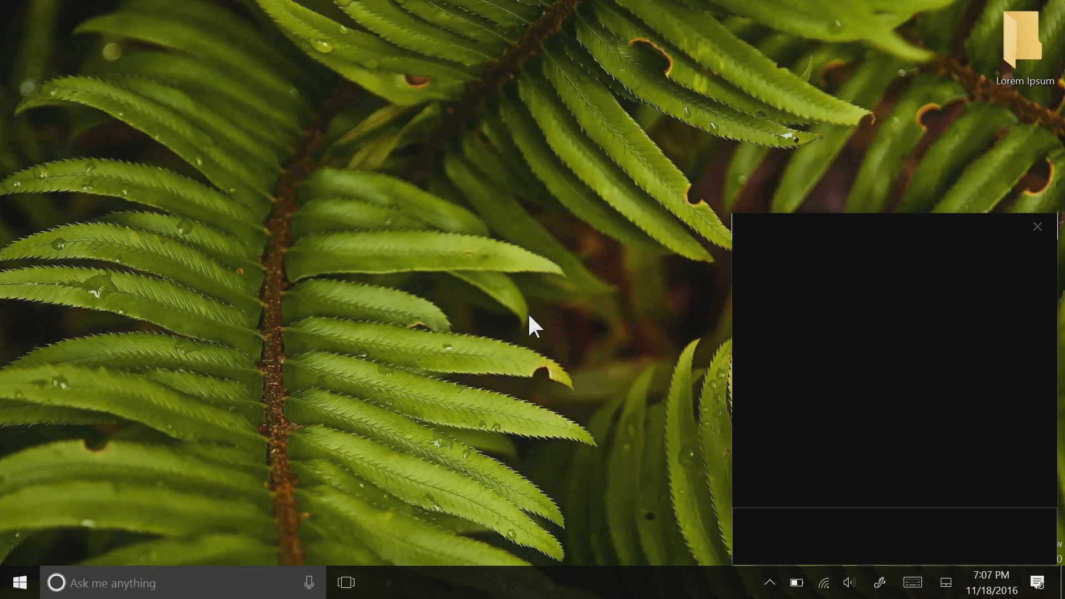
Open the Lorem Ipsum folder, shift its window slightly up and to the left, and display the window's control commands
double_click(1011, 42)
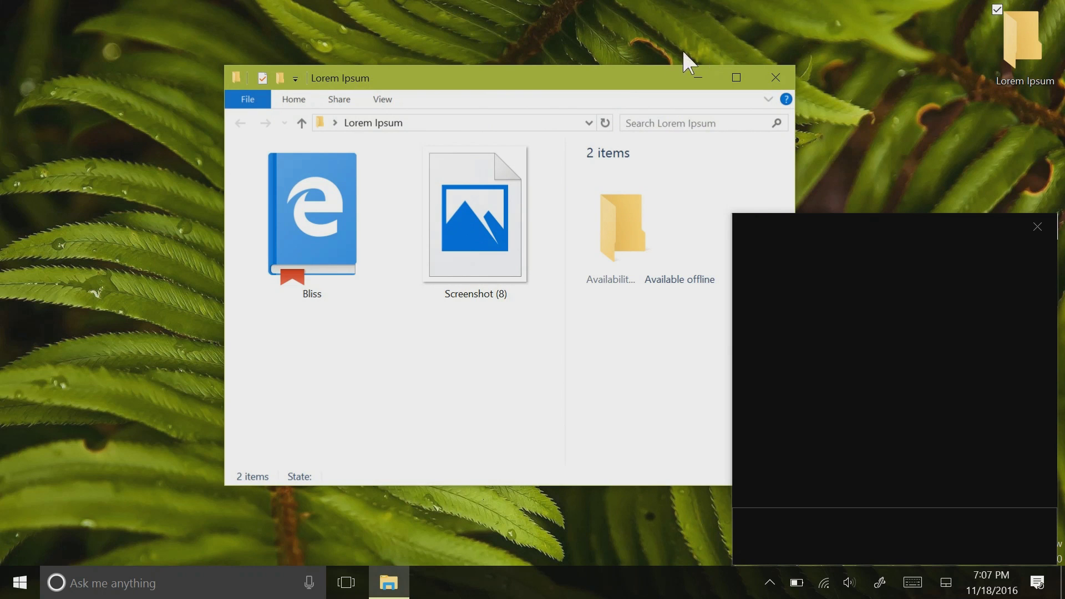
drag(609, 83, 568, 67)
right_click(569, 66)
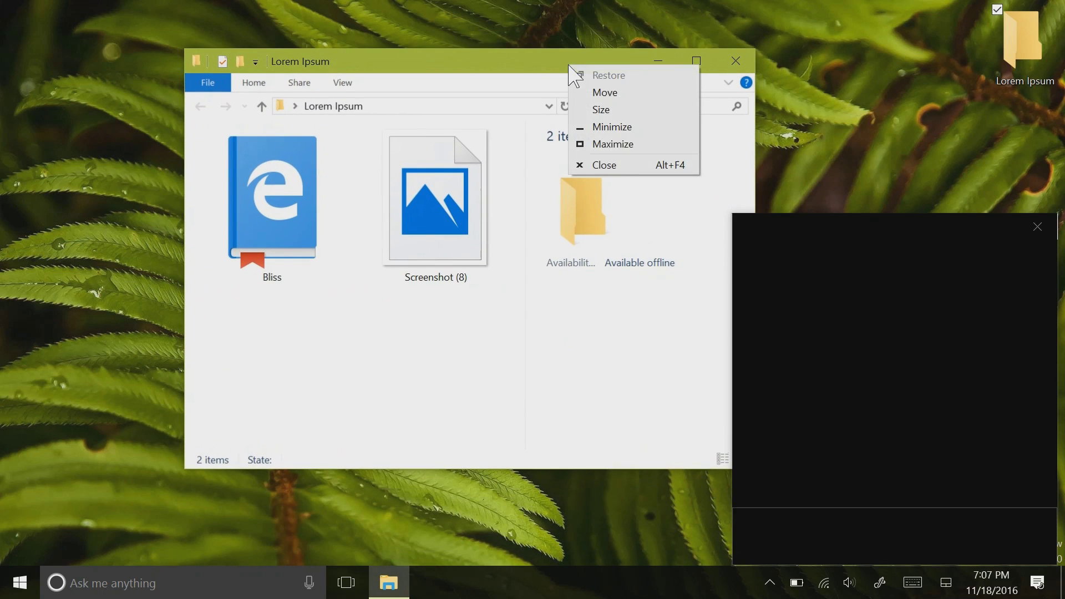
right_click(529, 65)
right_click(528, 66)
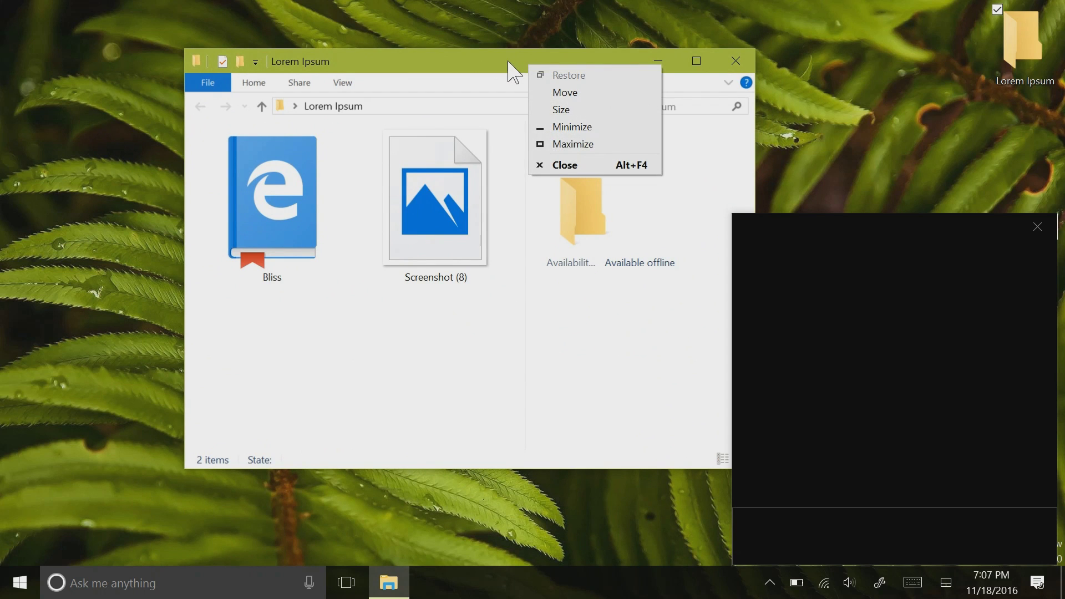
Bring up Task View and return to the desktop, and close the Lorem Ipsum window and the virtual touchpad
key(super+Tab)
mouse_move(543, 233)
mouse_down()
mouse_move(411, 254)
mouse_move(574, 222)
mouse_move(542, 238)
mouse_up()
mouse_move(439, 198)
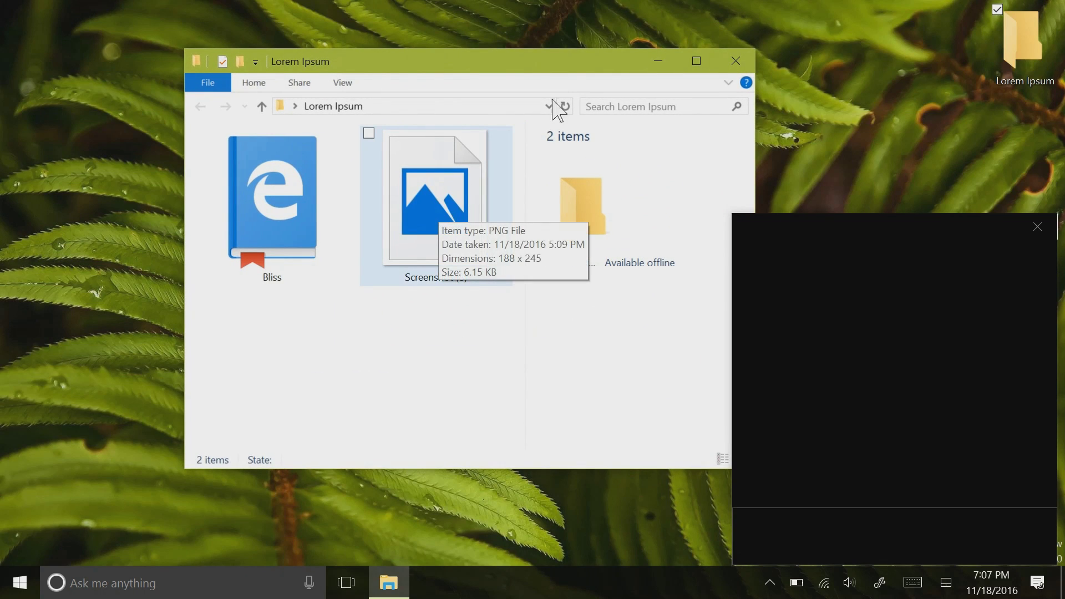
click(747, 61)
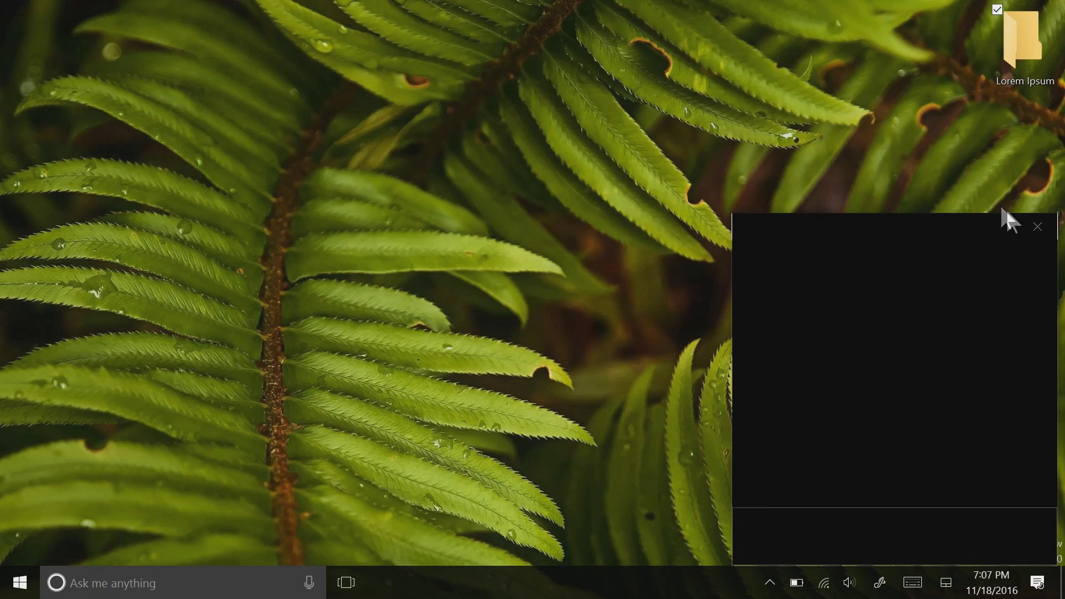
click(1037, 227)
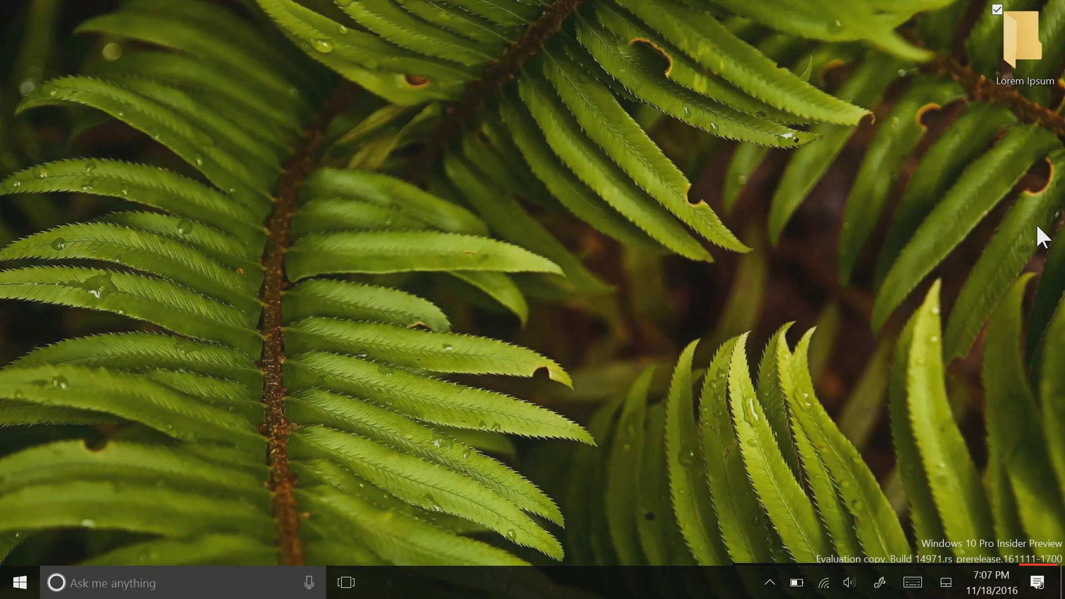
Search for regedit to open the Registry Editor, and select the SYSTEM key and the HKEY_CLASSES_ROOT key in turn
click(196, 592)
text(regedit)
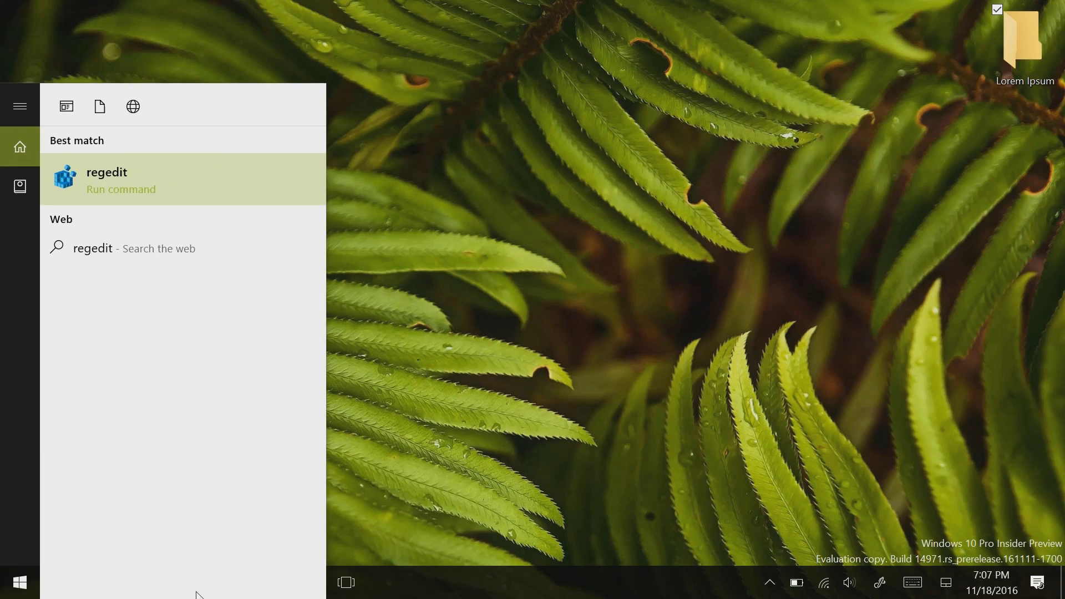
key(Return)
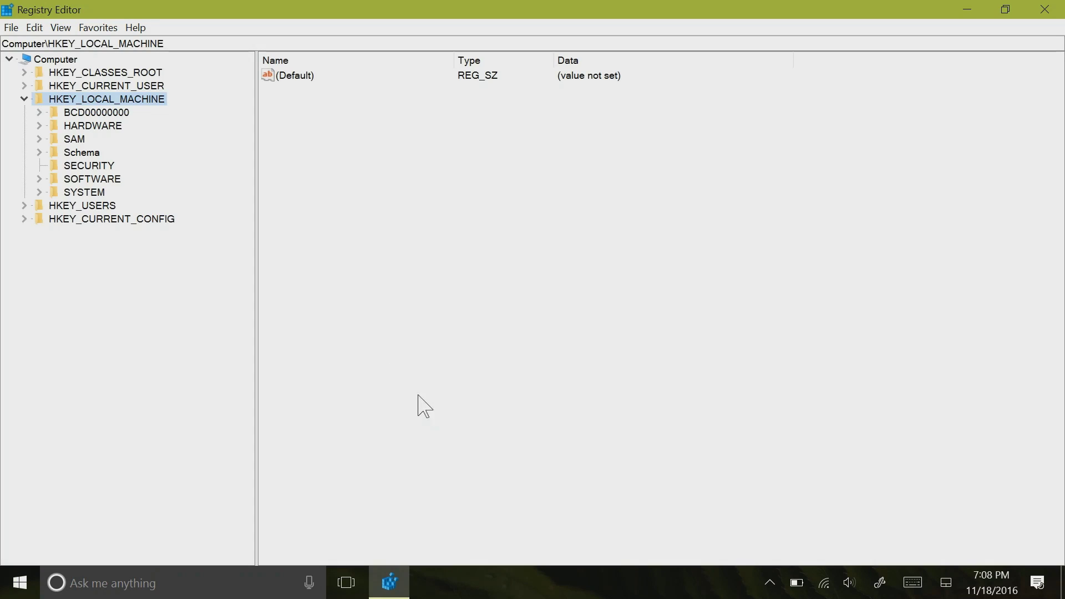
click(99, 192)
click(93, 73)
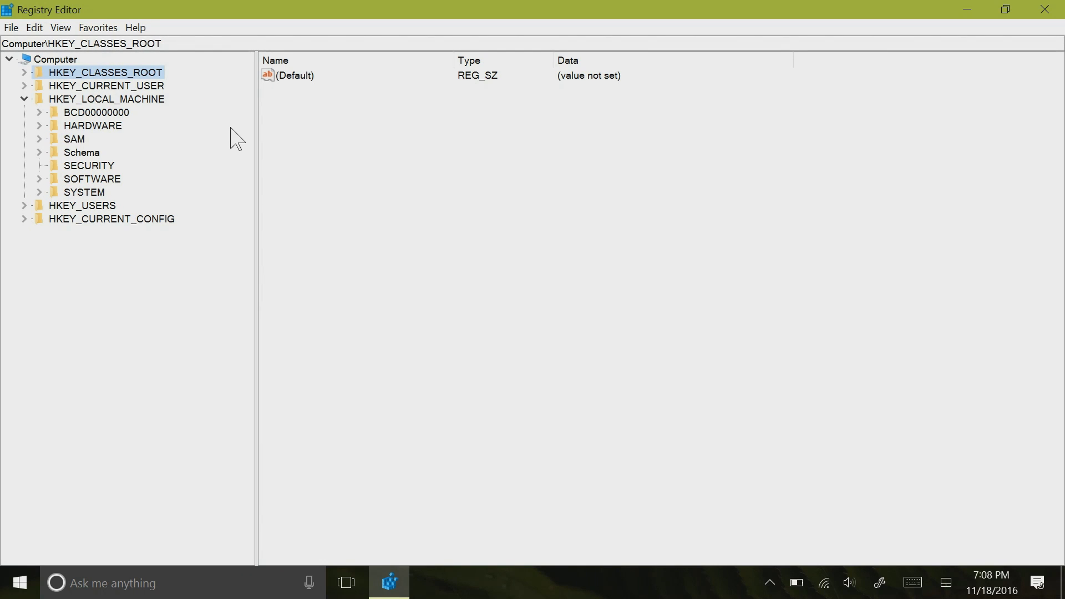
Paste the copied path Computer\HKEY_LOCAL_MACHINE\SYSTEM\ControlSet001\Control\Class\{4d36e96e-e325-11ce-bfc1-08002be10318}\0000\MODES over the current registry address and go to that key
key(ctrl+l)
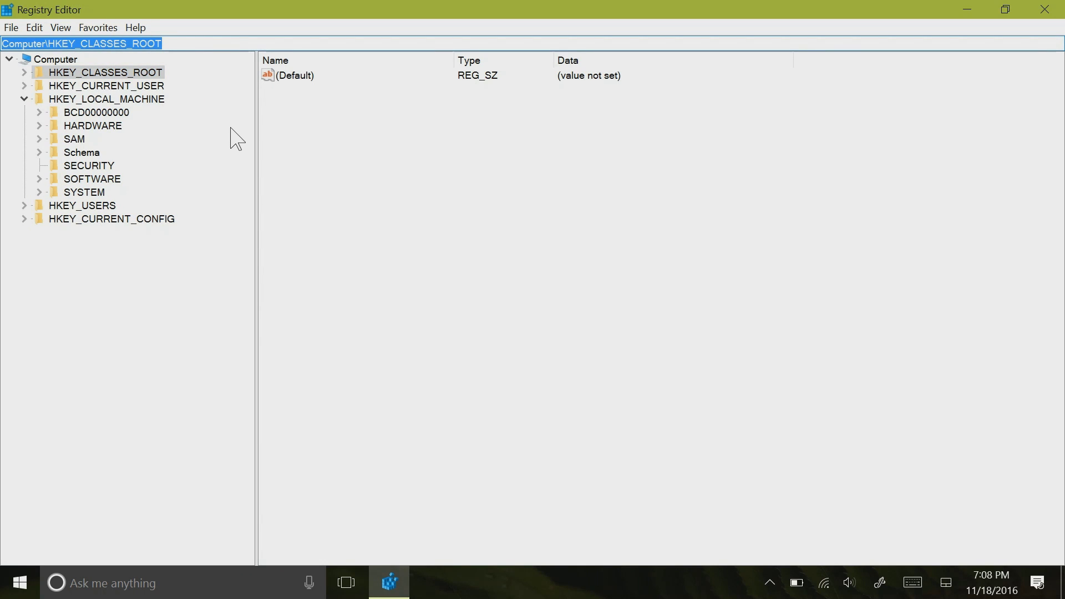
right_click(133, 45)
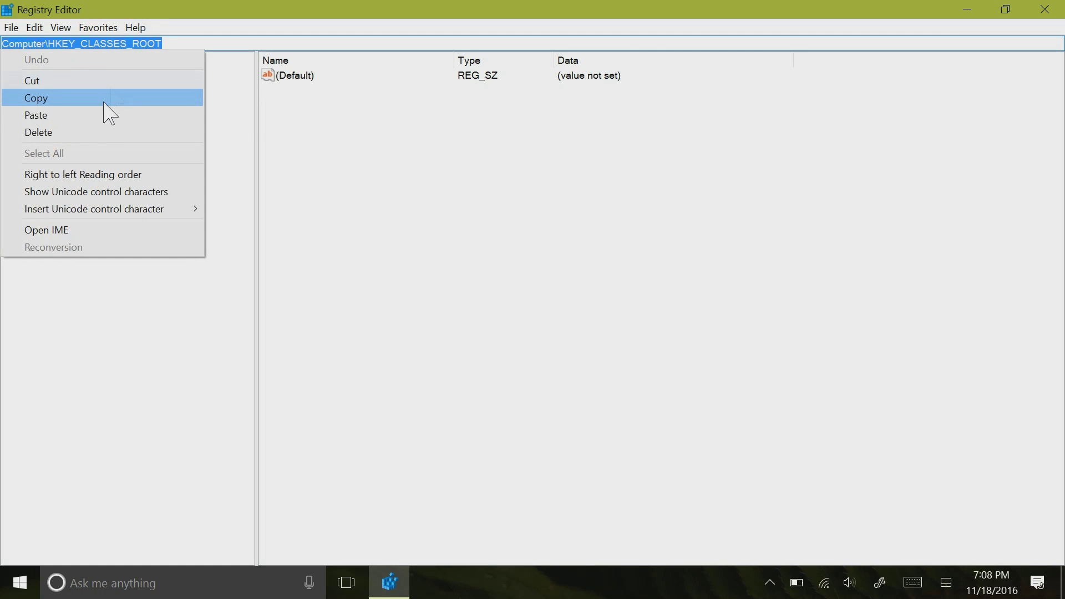
click(94, 118)
key(Return)
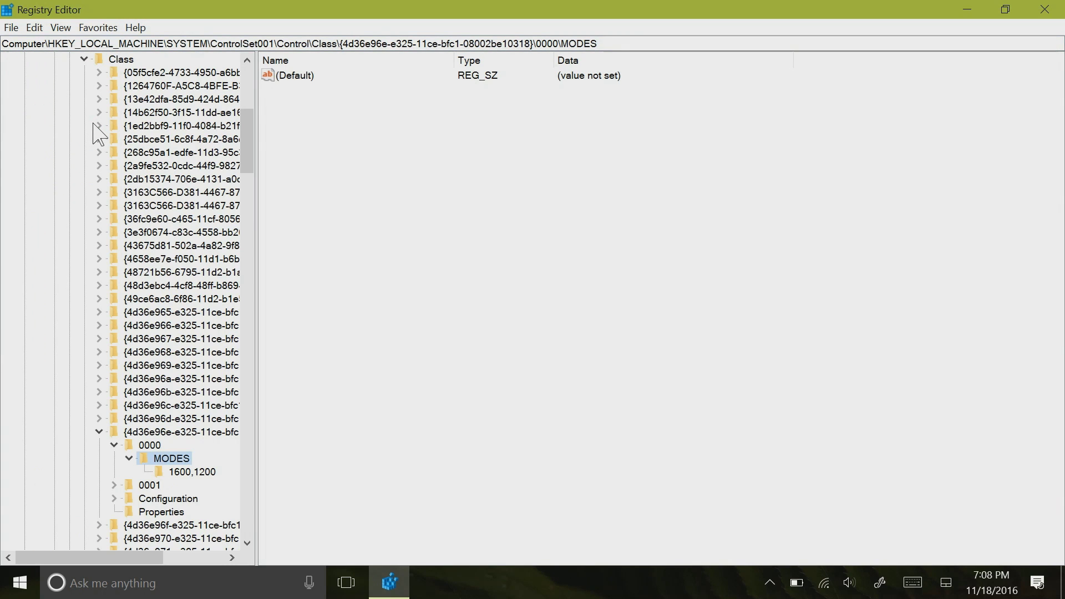
Collapse the MODES key in the registry tree and close the Registry Editor
double_click(175, 462)
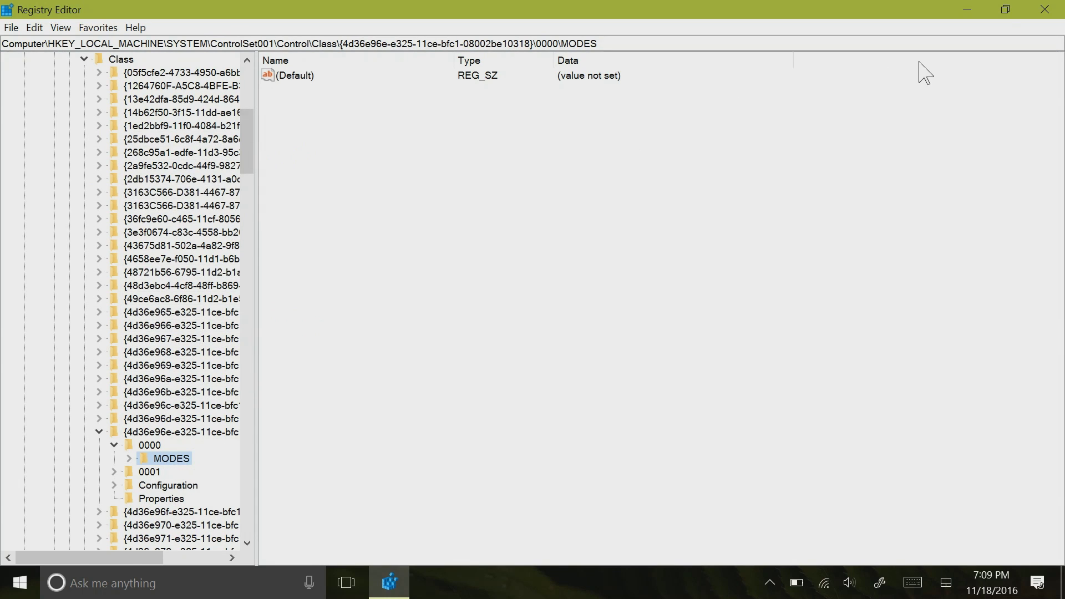
click(1050, 9)
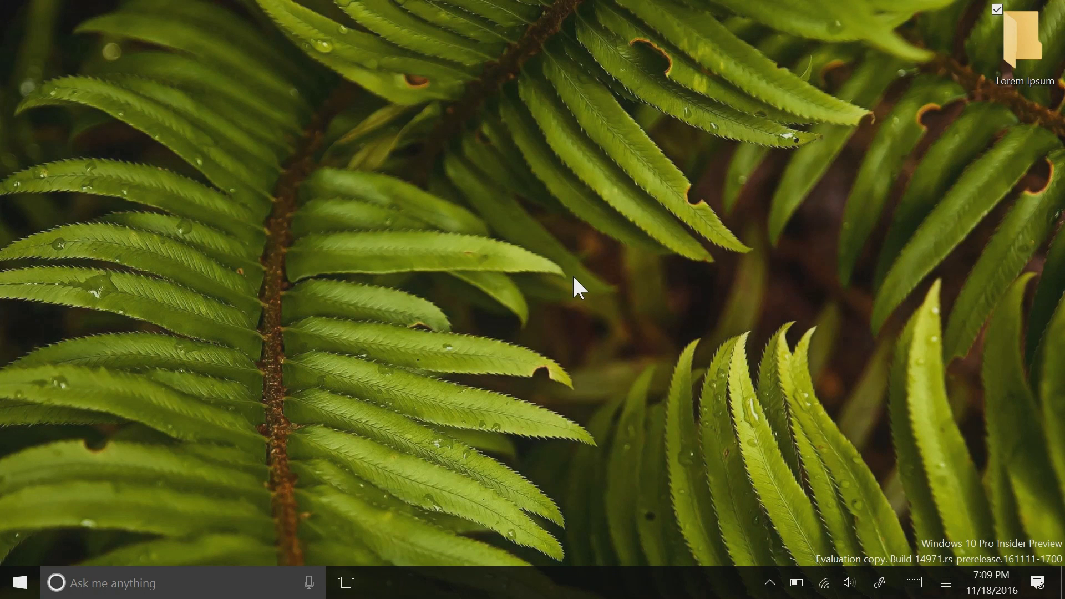